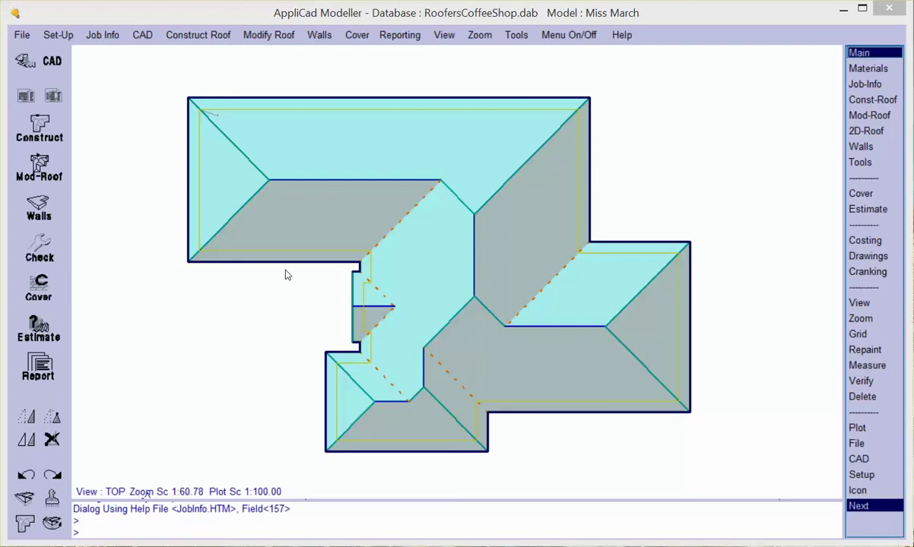
Open Set-Up > Metal Panels to show the Define Panels dialog, and move it right.
click(59, 36)
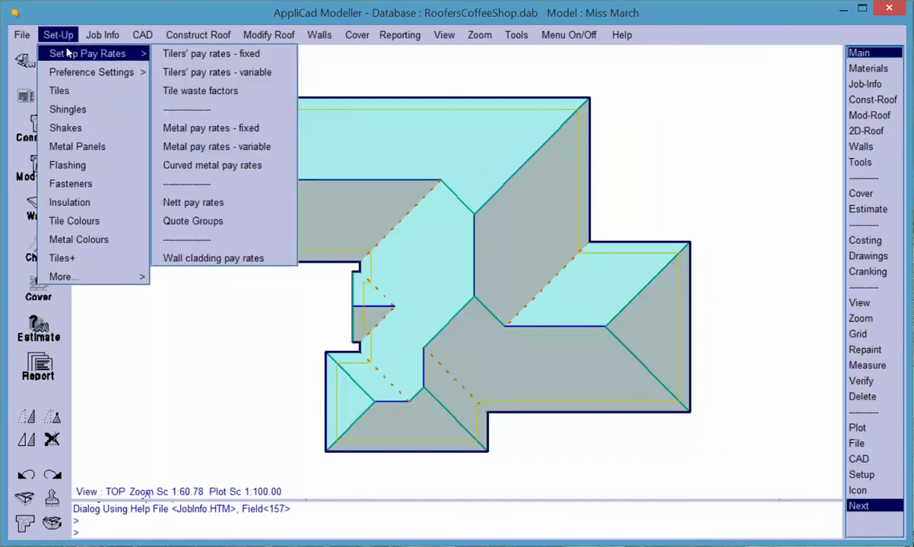
click(77, 147)
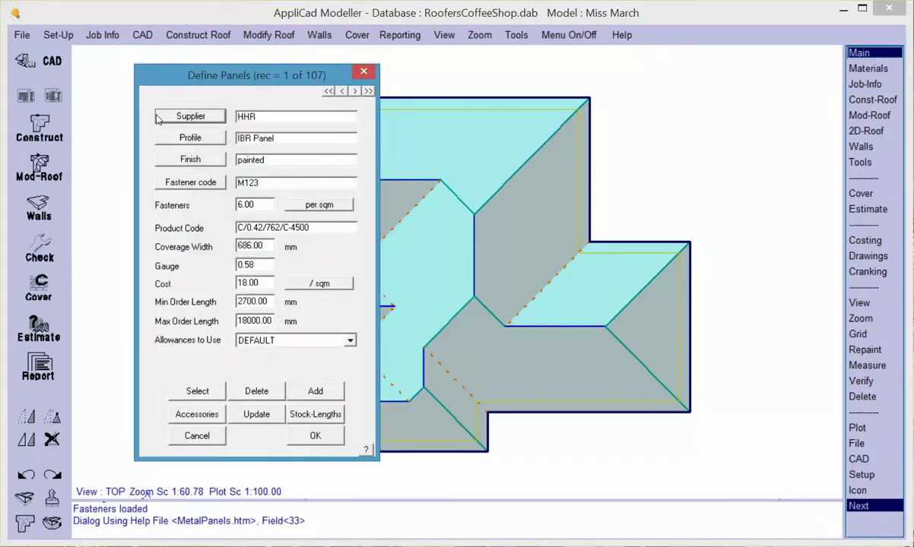
drag(166, 81, 355, 86)
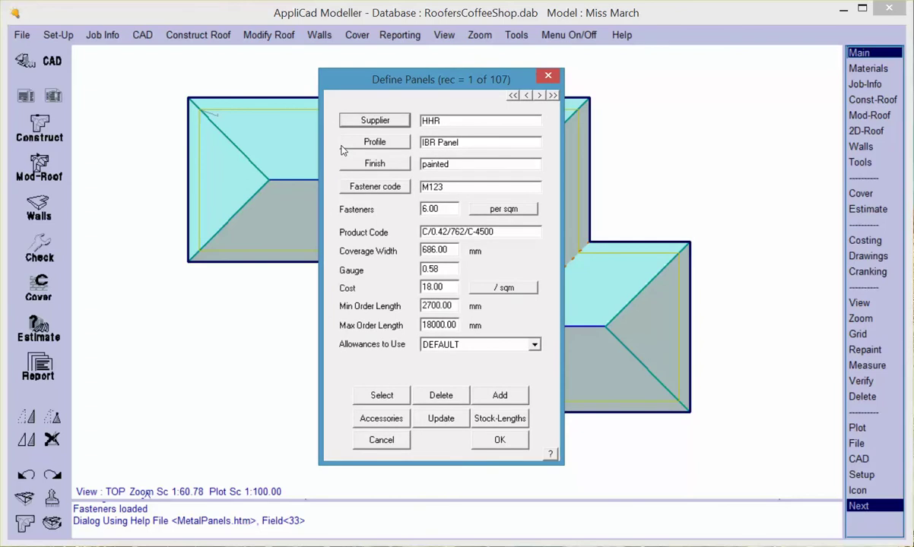
Replace supplier HHR with 'Metal Depot' and enter 'Corrugated' as the profile.
click(392, 124)
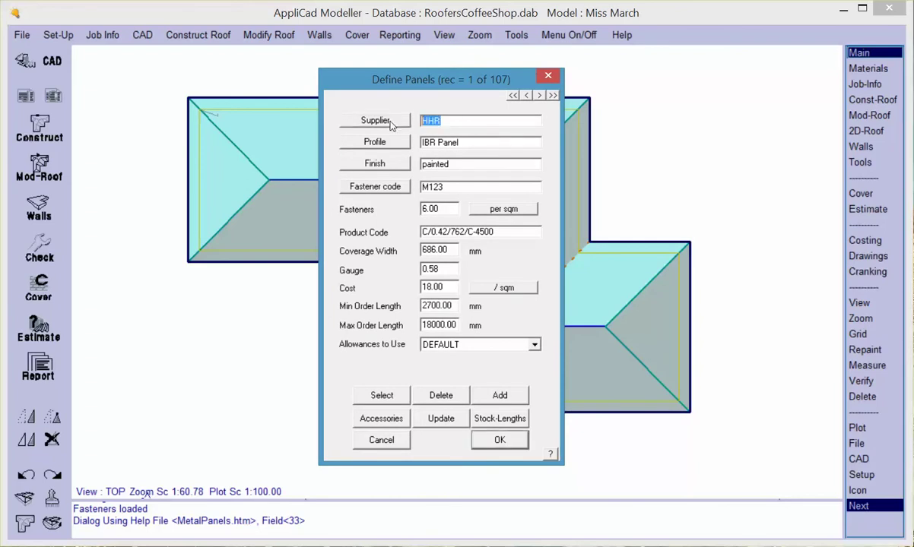
text(Metal Depot)
key(Tab)
text(C)
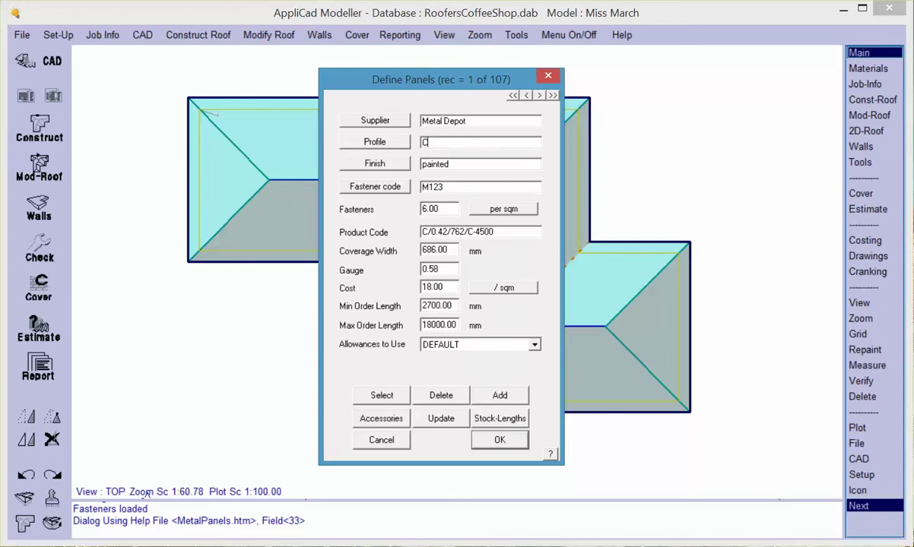
text(orrugated)
drag(449, 164, 422, 165)
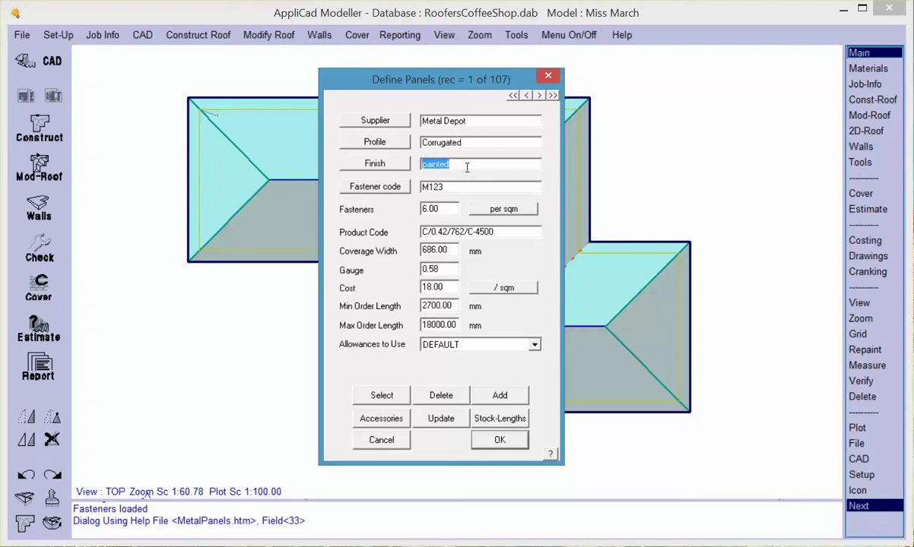
Retype the finish value, trying 'colour', 'Colorbond' and 'Gal' before settling on 'Zinc'.
text(colour)
drag(457, 165, 373, 173)
text(Colorbond)
drag(469, 163, 352, 169)
text(Gal)
key(BackSpace)
key(BackSpace)
key(BackSpace)
text(Gal)
key(BackSpace)
key(BackSpace)
text(AL)
key(BackSpace)
key(BackSpace)
key(BackSpace)
text(Zinc)
drag(449, 188, 357, 188)
Pick the METAL 12x65 Hex Head type 17 M123 screw from Select New Fastener.
click(372, 193)
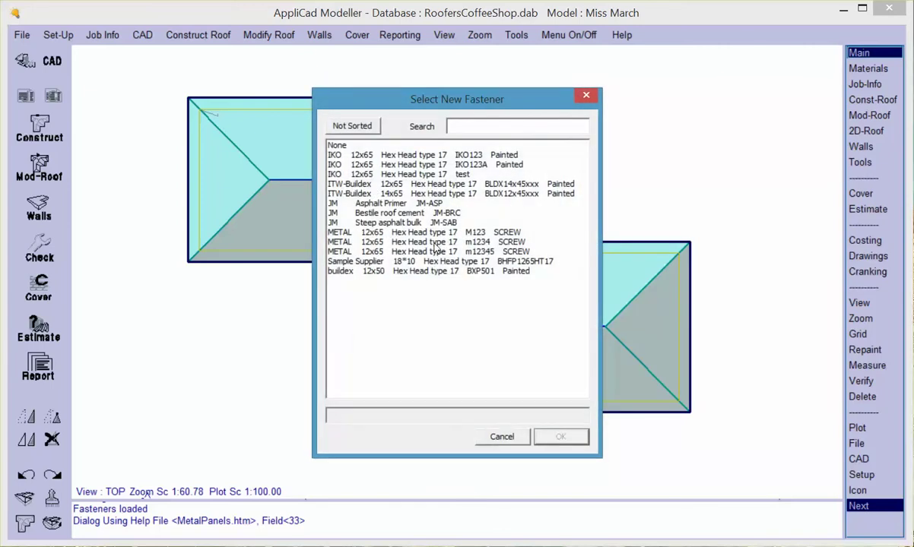
click(428, 231)
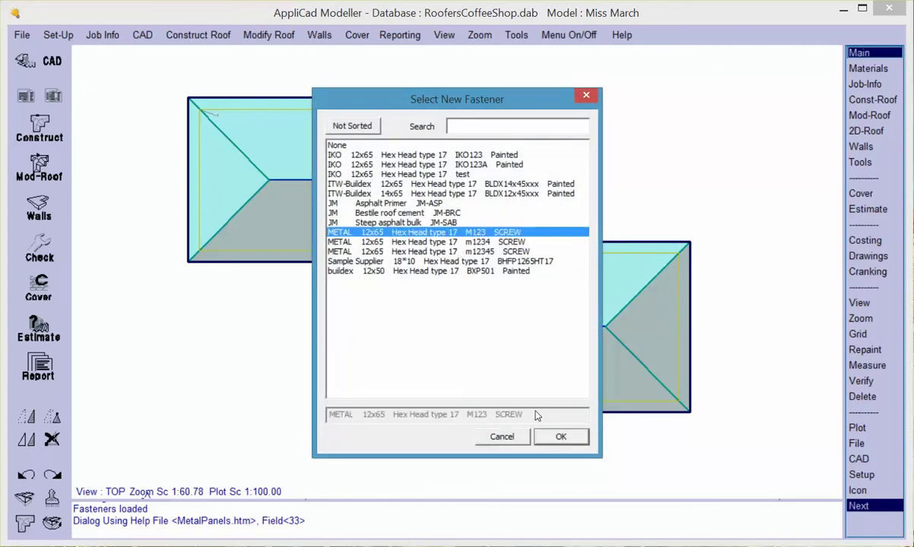
click(559, 437)
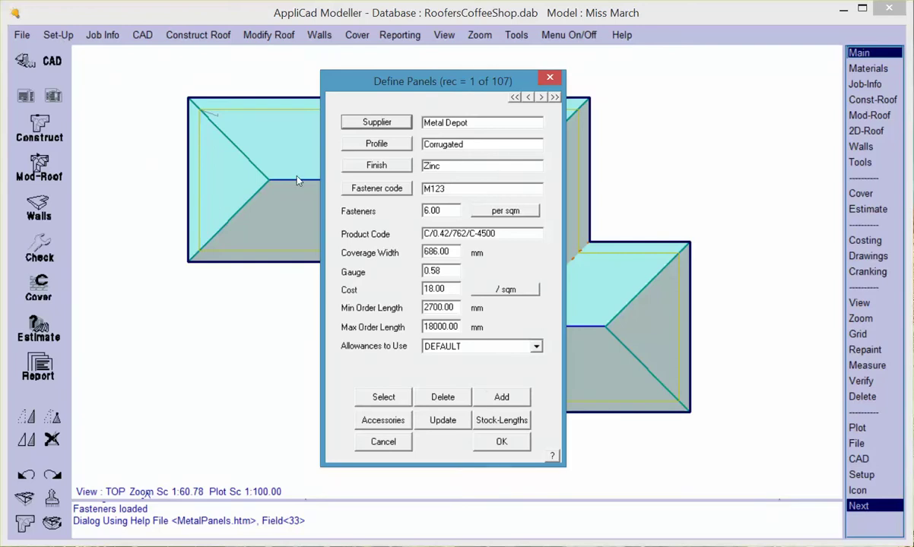
click(442, 212)
click(489, 212)
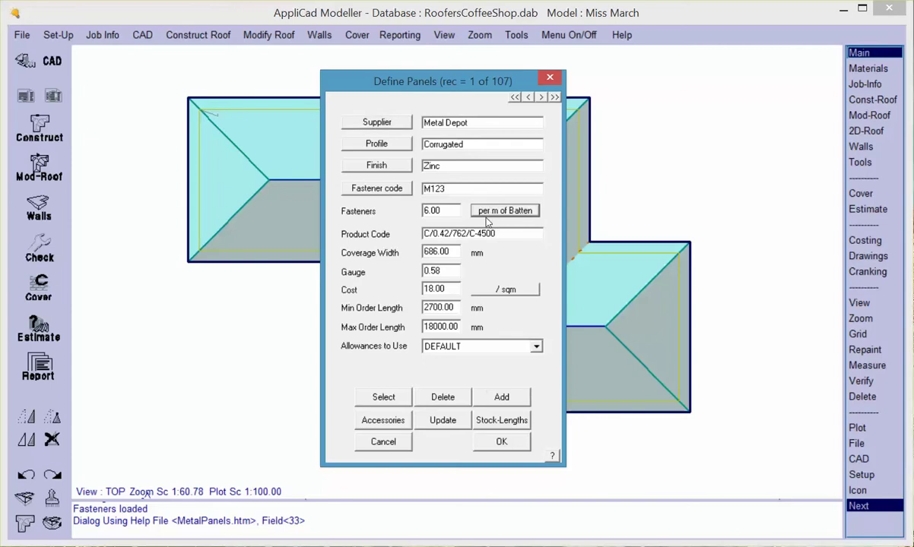
click(500, 214)
key(Tab)
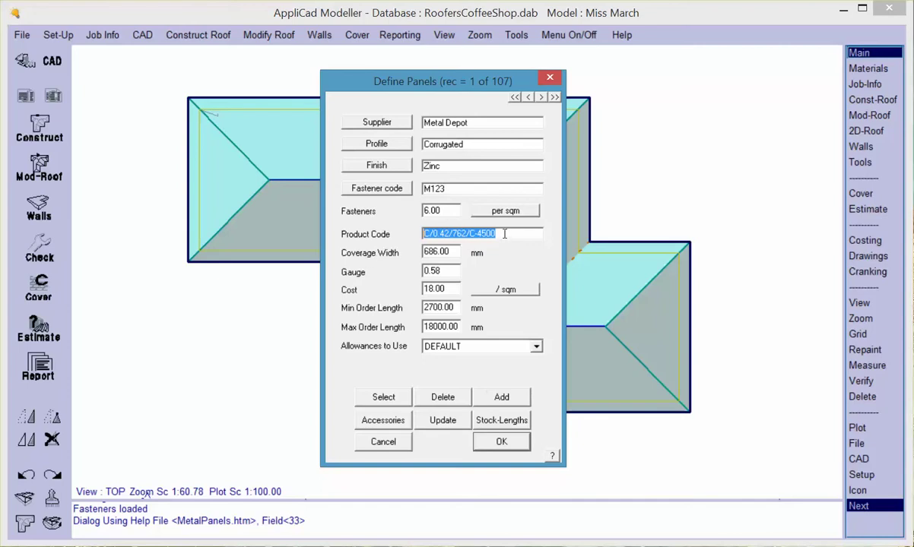
drag(499, 234, 423, 234)
click(454, 189)
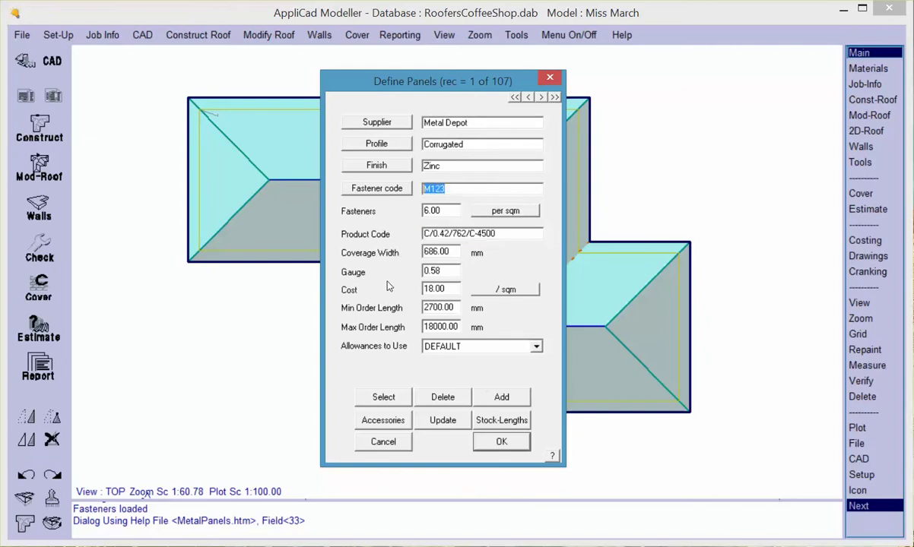
click(468, 233)
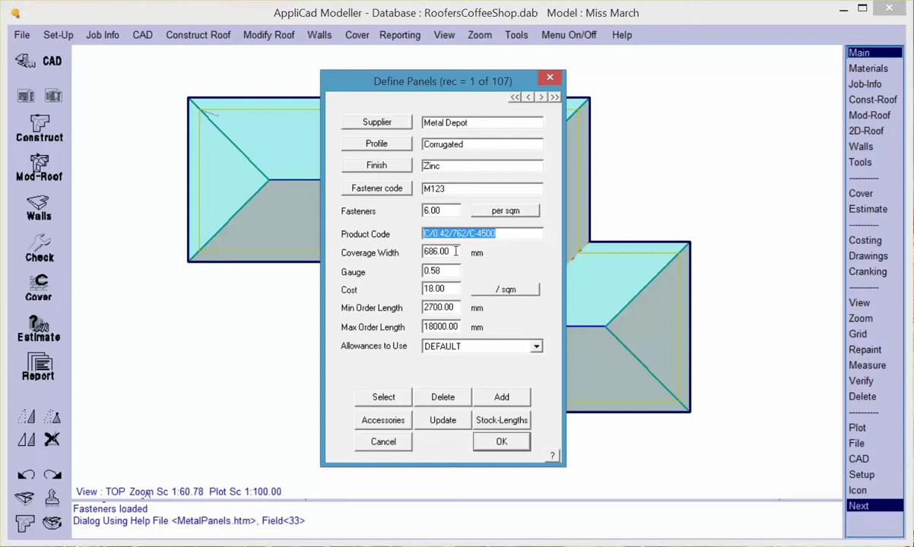
Replace the 686 mm coverage width with 762 mm.
drag(453, 253, 422, 255)
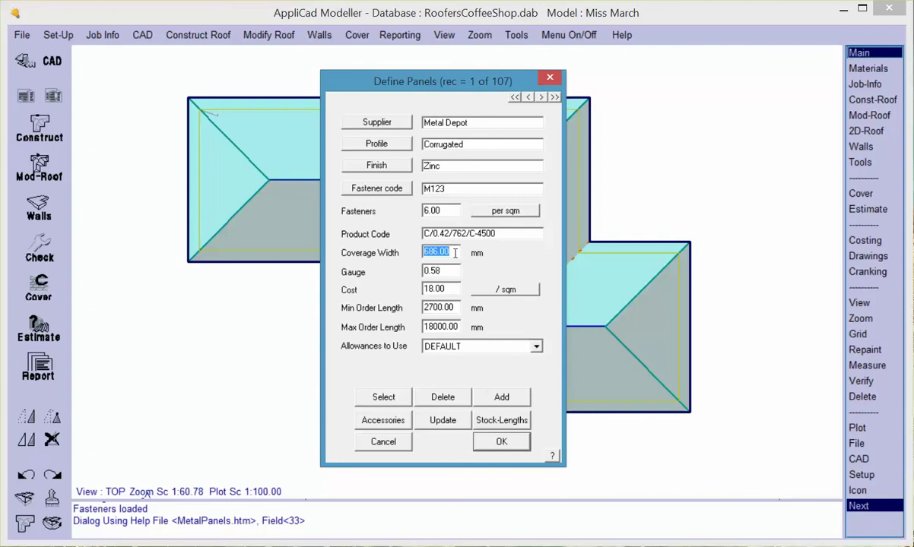
text(762)
key(Tab)
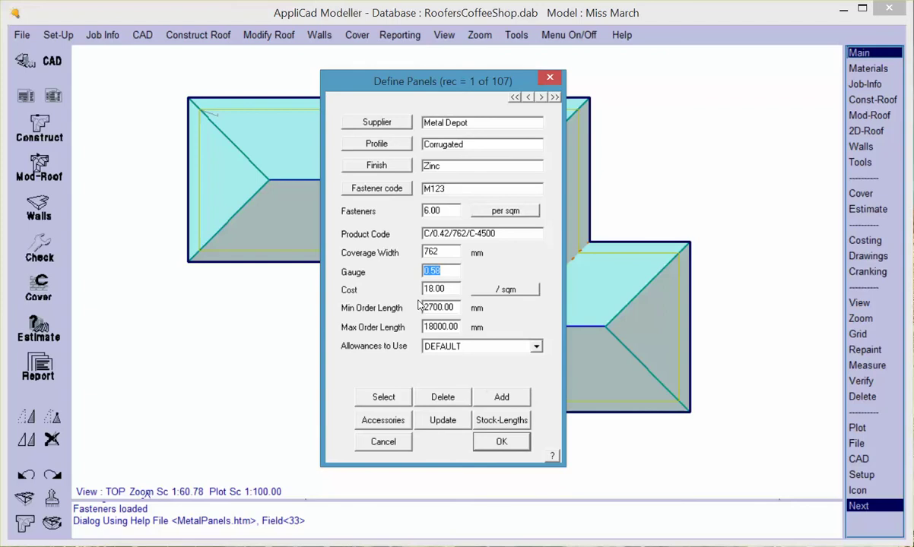
Keep the cost unit per sqm after toggling it, and enter 1200 as minimum order length.
key(Tab)
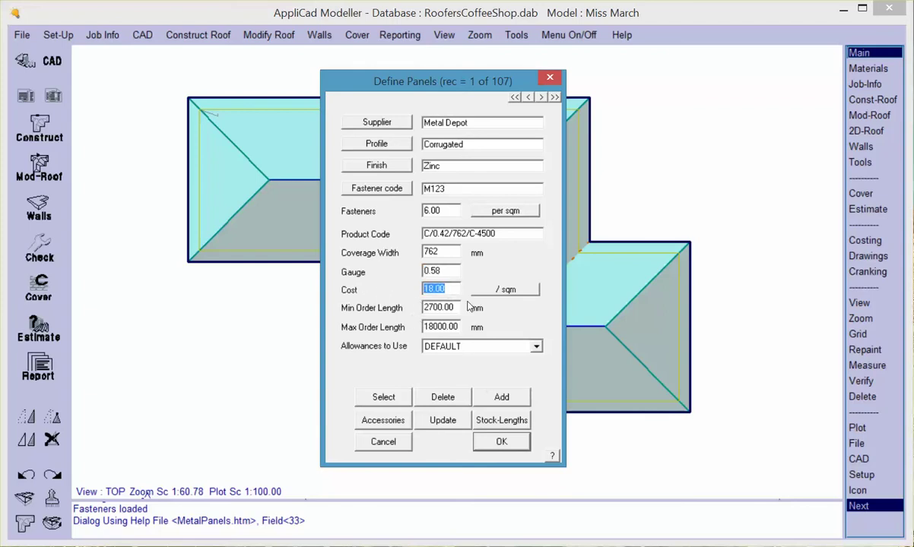
click(523, 294)
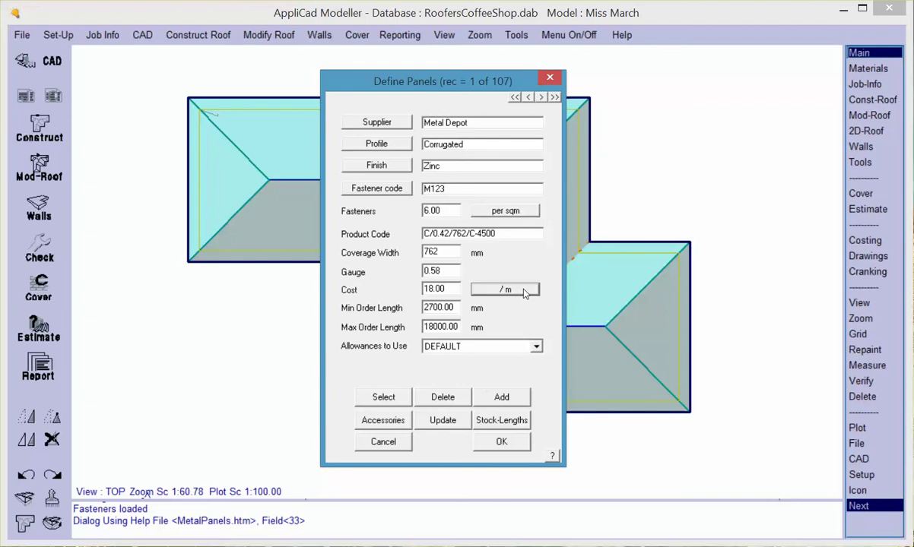
click(524, 294)
click(441, 307)
text(1200)
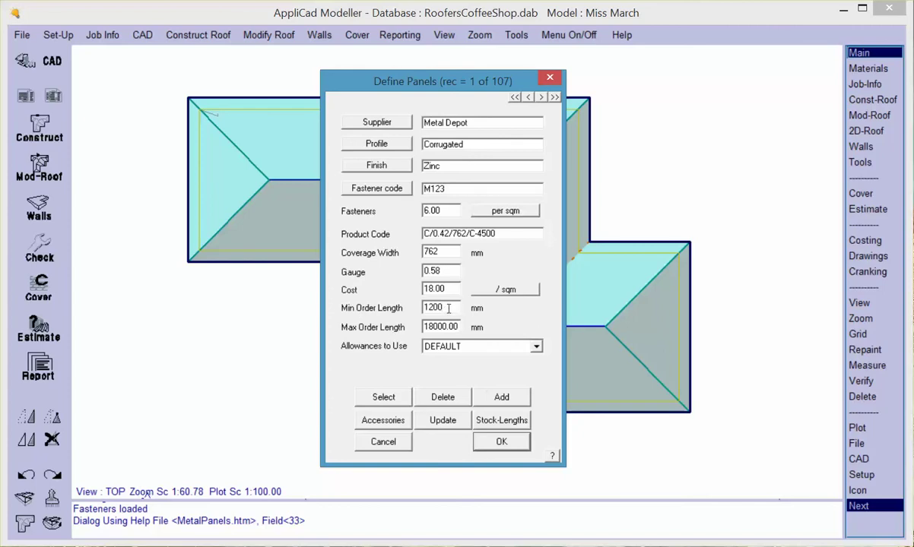
Change the minimum order length to 0 and the maximum order length to 0.
key(BackSpace)
key(BackSpace)
key(BackSpace)
key(BackSpace)
text(0)
double_click(460, 328)
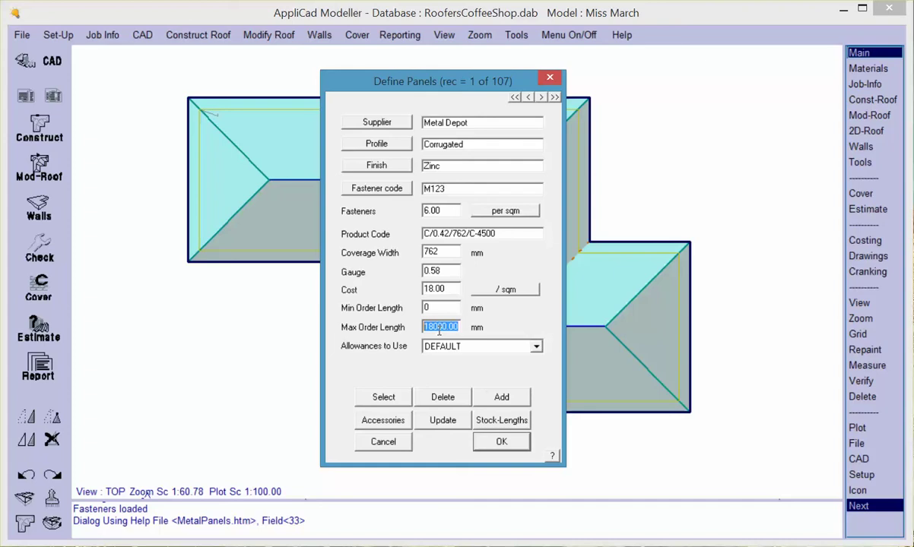
text(0)
click(536, 348)
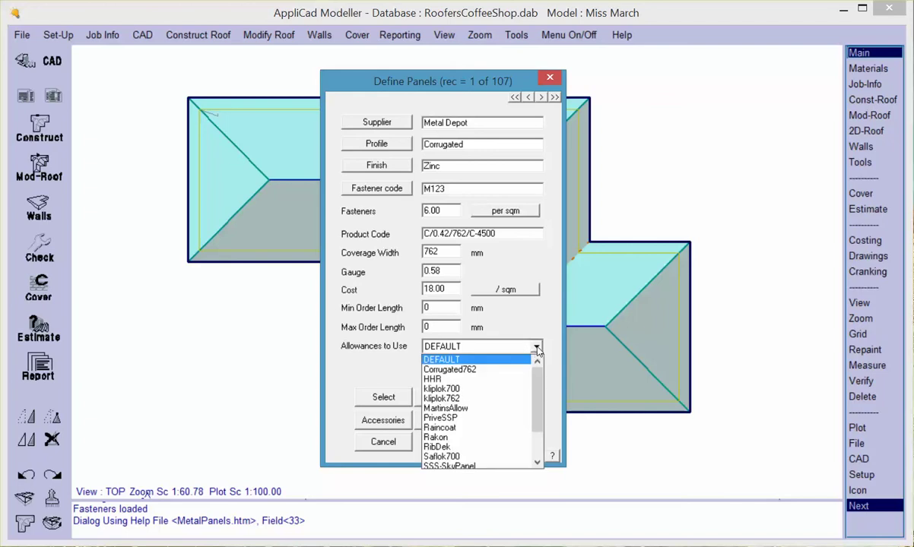
Apply Corrugated762 allowances first, then switch the allowance set to DEFAULT.
click(484, 371)
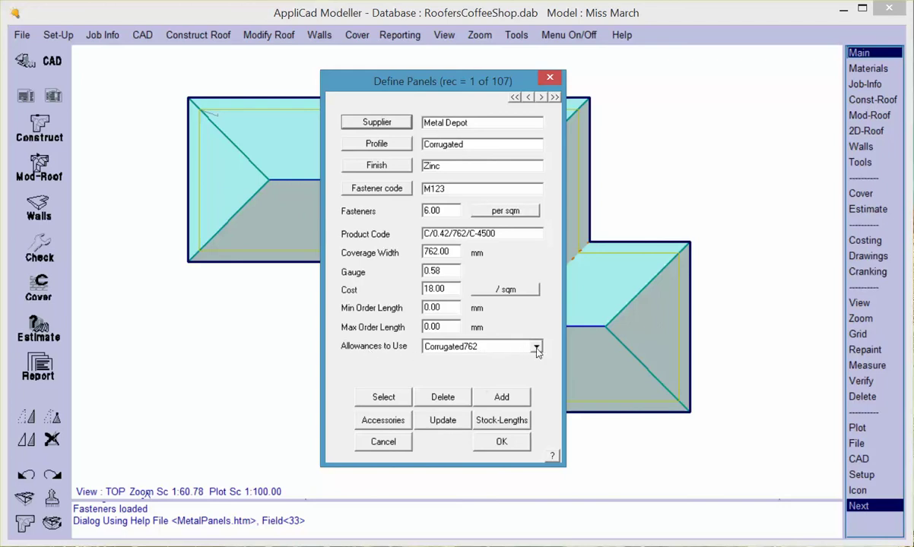
click(498, 346)
scroll(520, 377, up, 1)
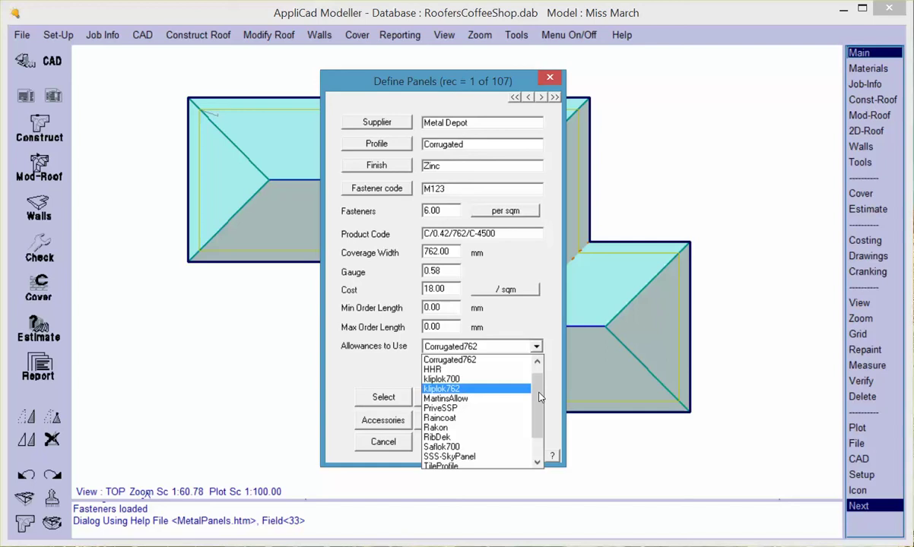
scroll(536, 382, up, 1)
click(472, 362)
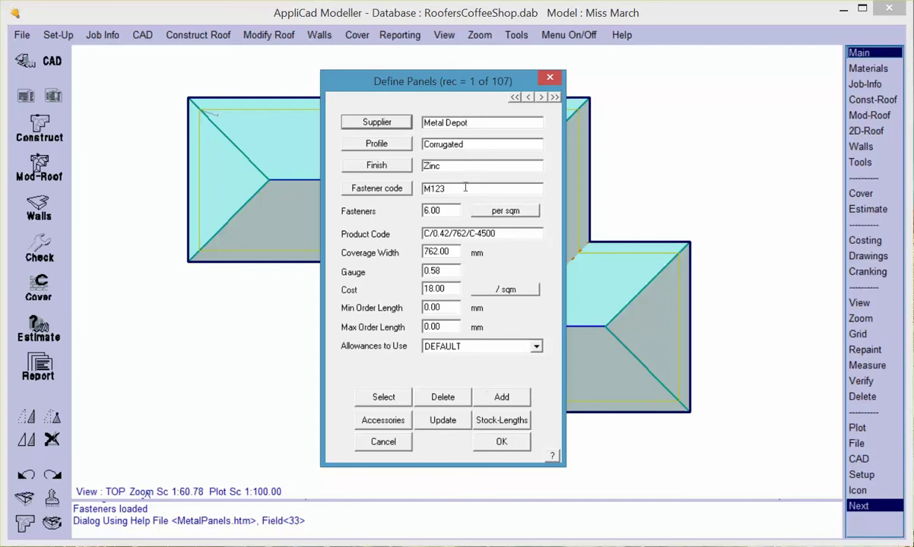
Edit the product code, replacing 4500 with 36 and gauge 42 with 58.
click(495, 233)
drag(495, 234, 478, 236)
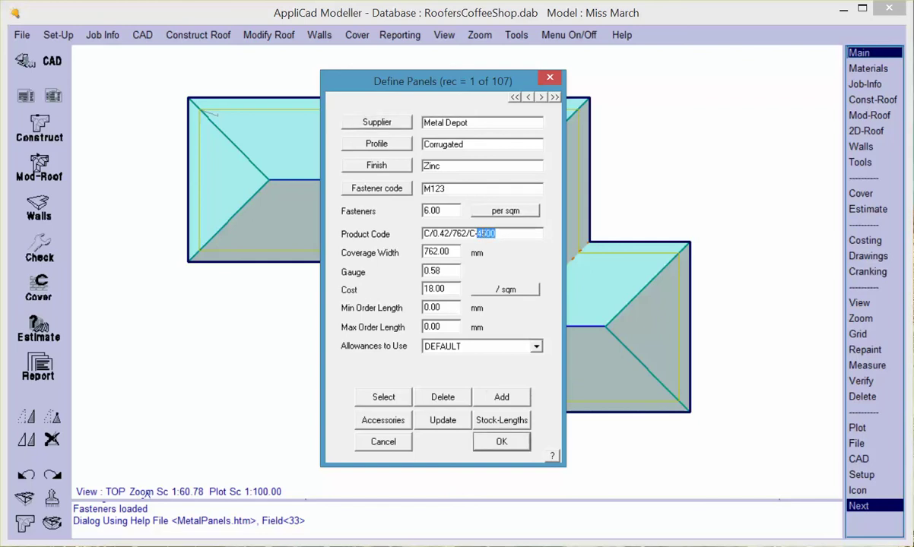
text(36)
click(449, 234)
key(BackSpace)
key(BackSpace)
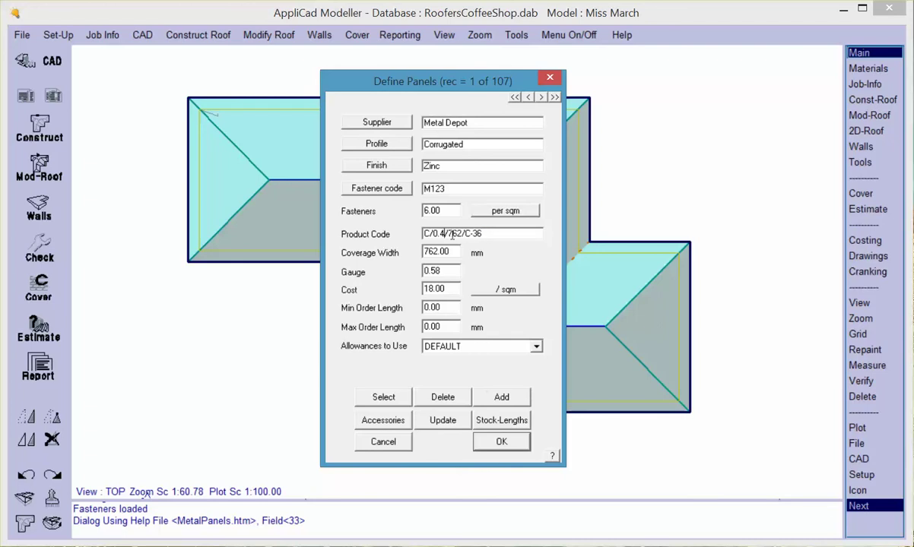
text(58)
mouse_move(466, 234)
mouse_down()
mouse_move(452, 233)
mouse_move(471, 234)
mouse_up()
Add the Metal Depot Corrugated Zinc panel as new record 108 of 108.
click(501, 398)
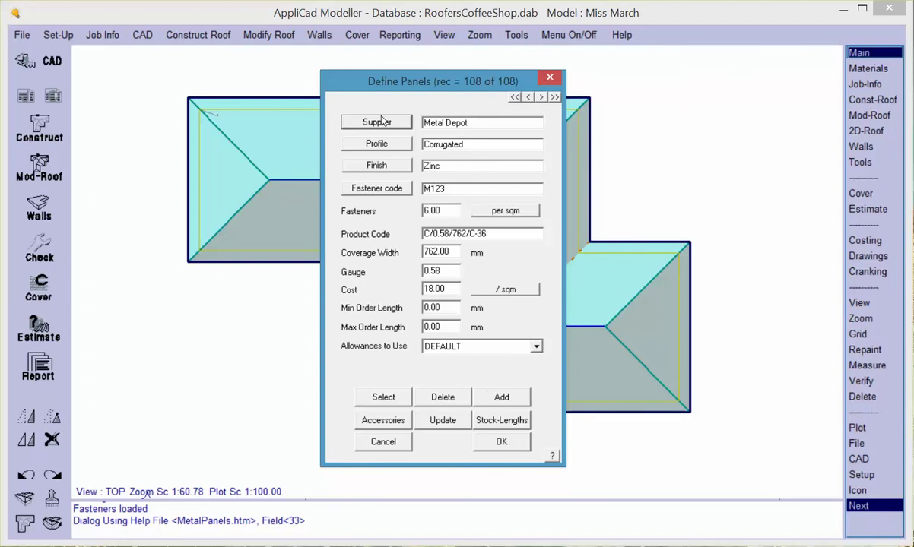
click(503, 122)
Replace record 108's 18.00 cost with 18.50 per sqm and update the record.
double_click(450, 292)
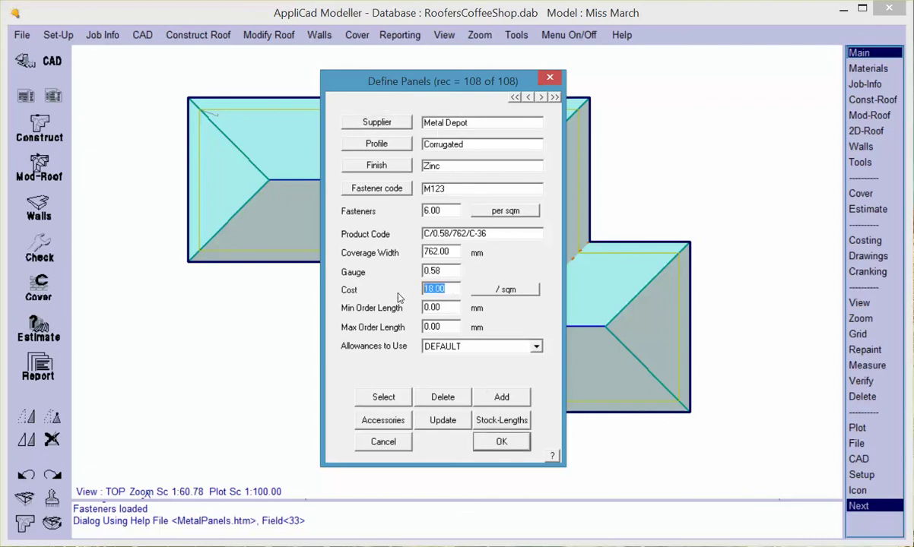
text(18.50)
click(444, 423)
In the panel's accessories, enter row 1 as Panel Clips, product code PC1235, Gal finish.
click(384, 426)
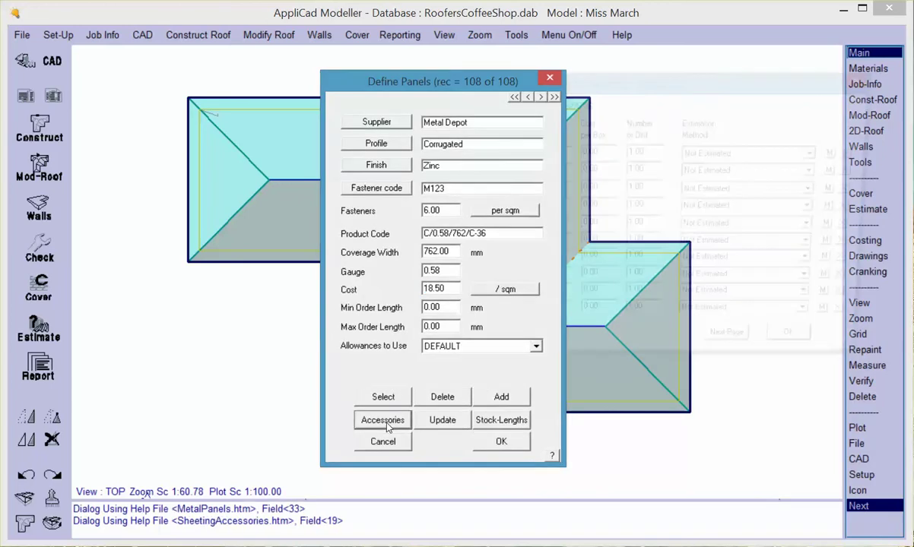
drag(647, 77, 518, 91)
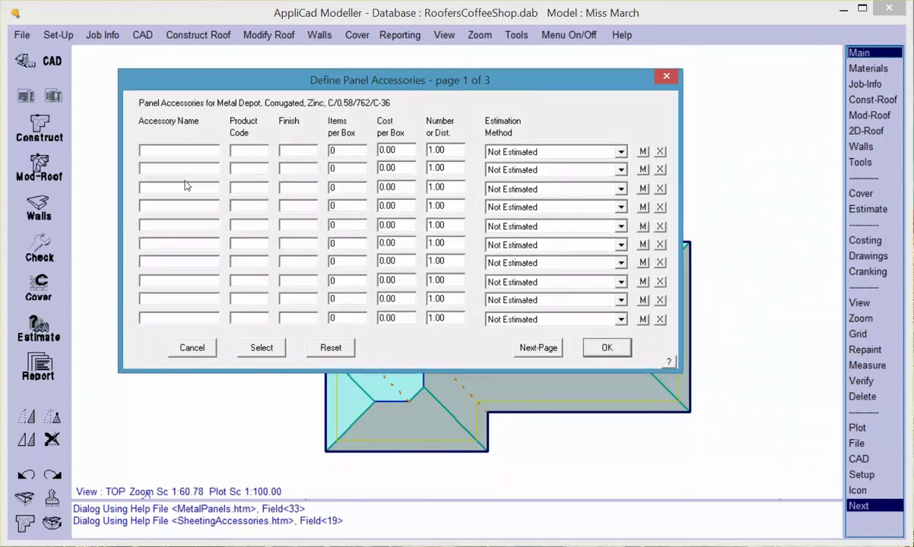
text(Panel Clips)
click(251, 150)
text(PC1235)
click(302, 151)
text(Gal)
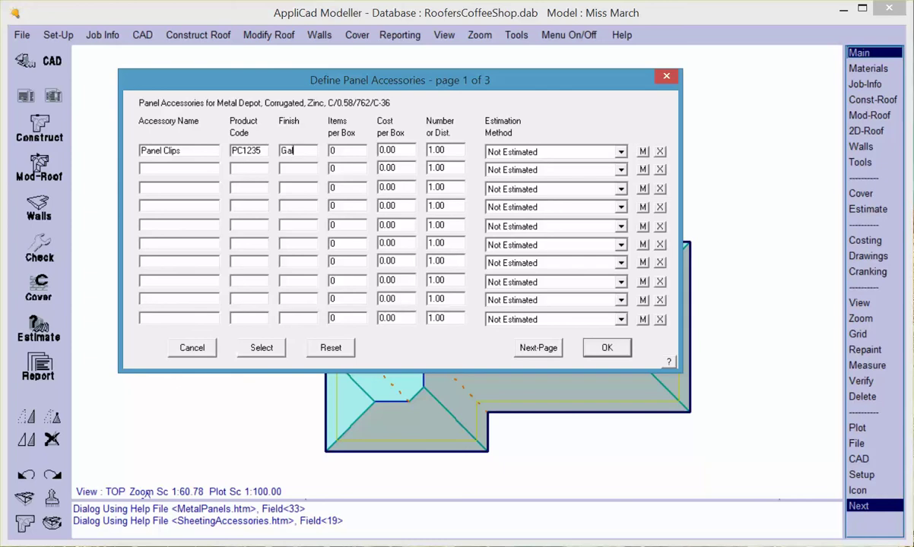
Give Panel Clips 1 per box at .56, estimated per batten/purlin intersection.
key(Tab)
text(1)
key(Tab)
text(.56)
click(621, 152)
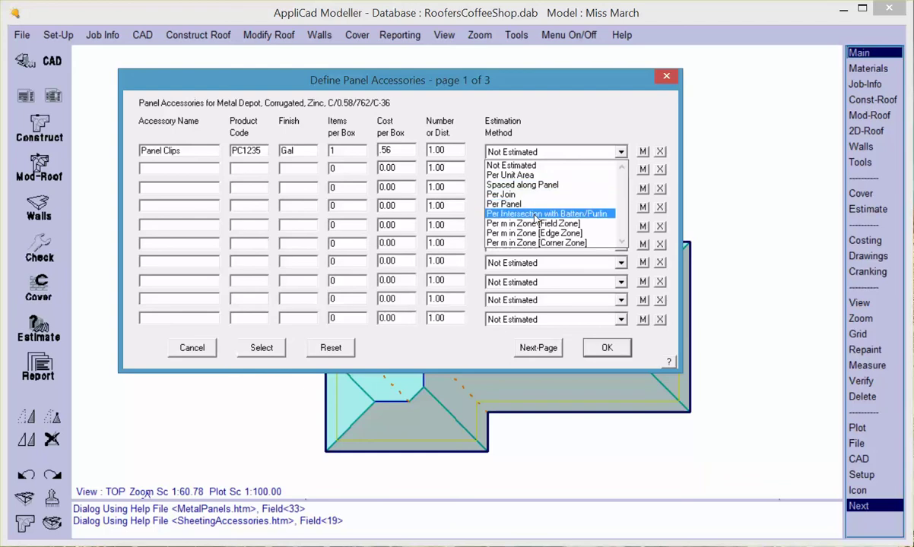
click(537, 216)
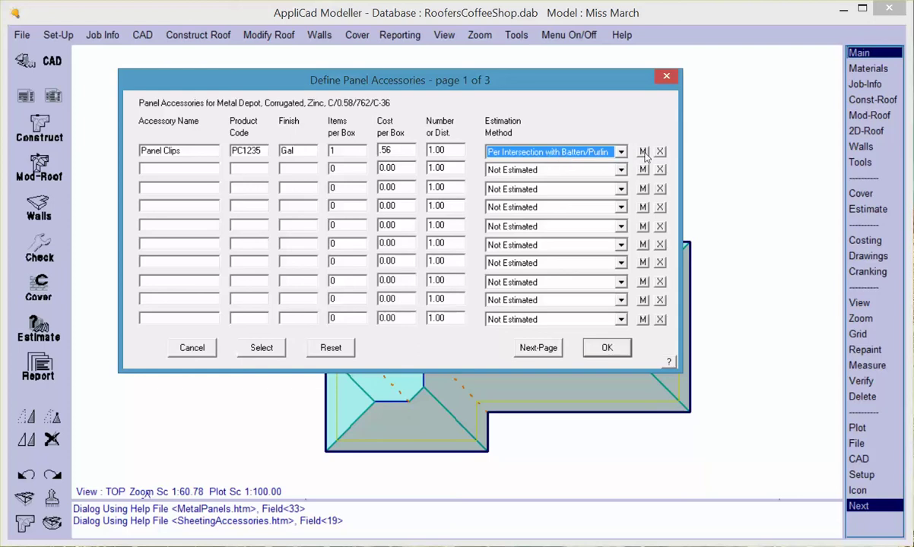
Add row 2 as Special Install, SI2, 3.00 per box, estimated per panel, and confirm the accessories.
click(150, 170)
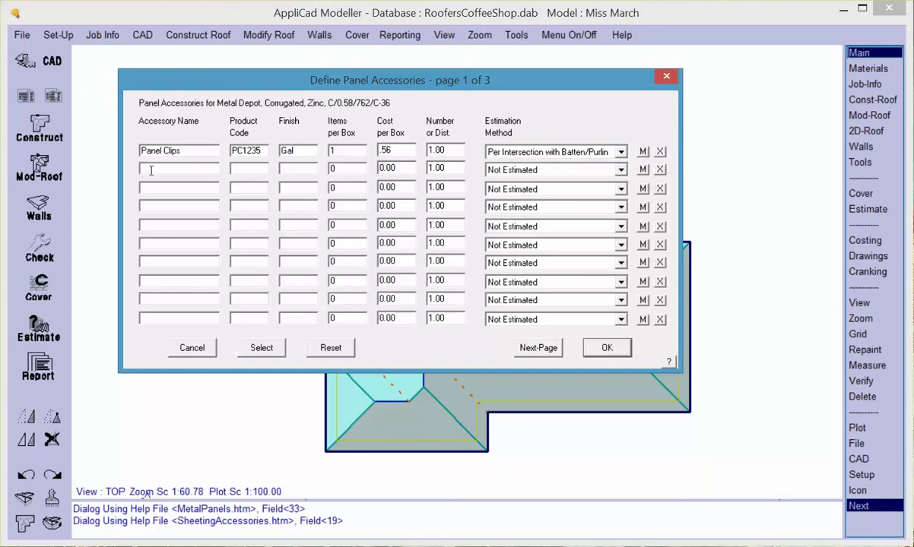
text(Special Install)
click(241, 168)
text(SI2)
click(390, 168)
text(3.00)
click(620, 170)
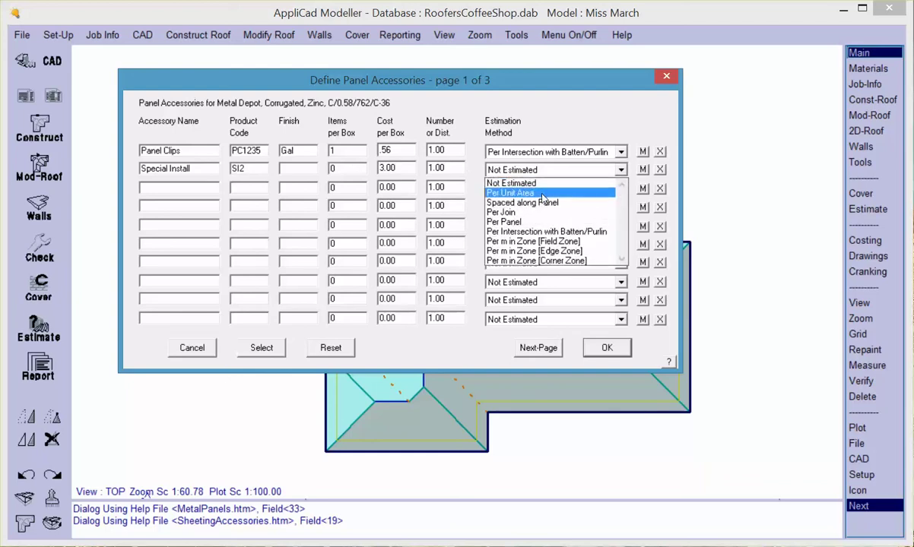
click(533, 222)
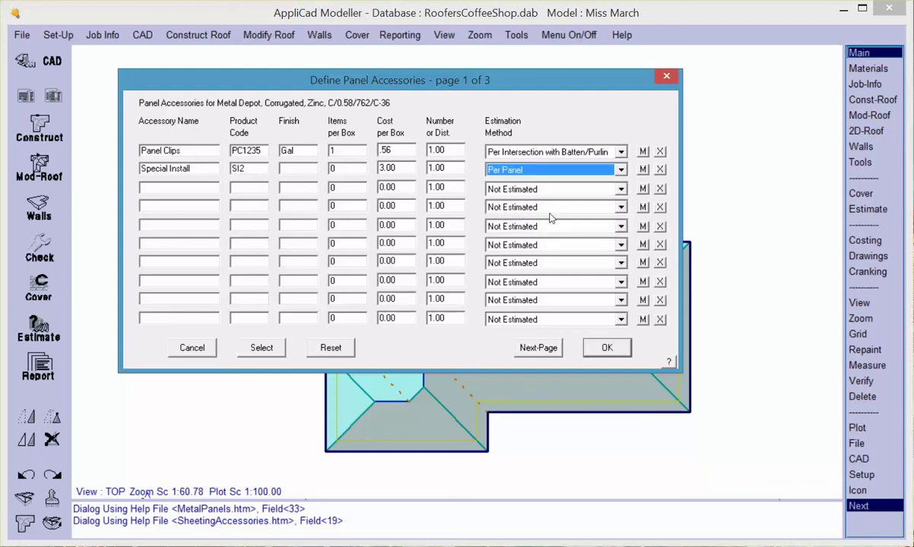
click(643, 169)
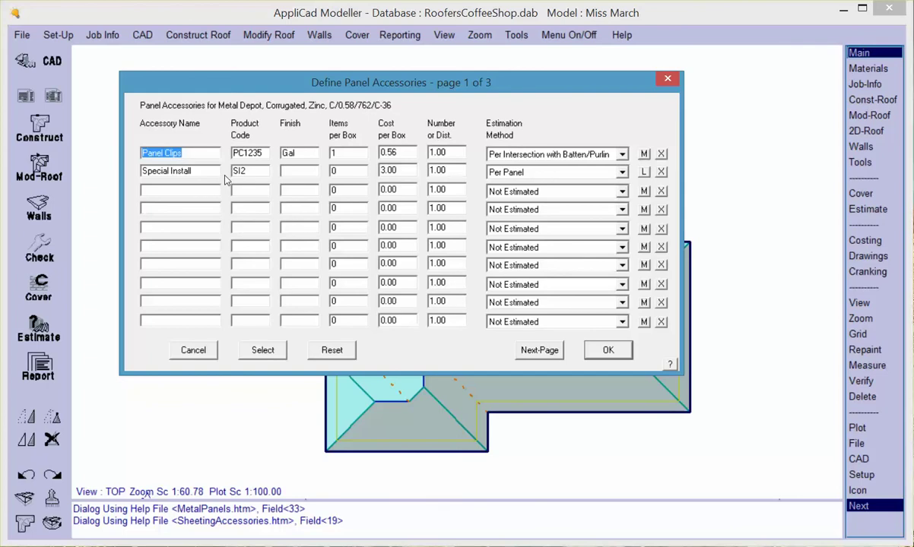
click(608, 350)
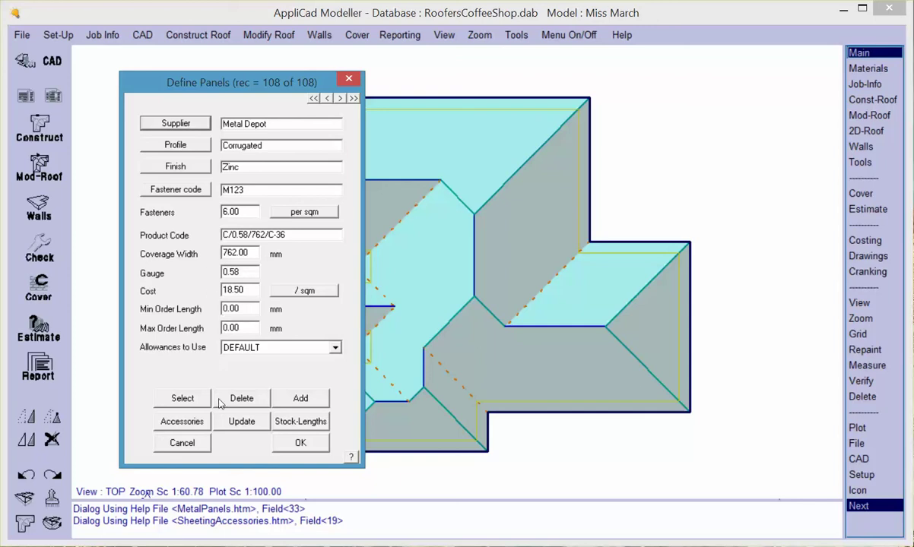
Open the Define Panel Lengths and Costs table, with every length and cost still 0.00.
click(300, 421)
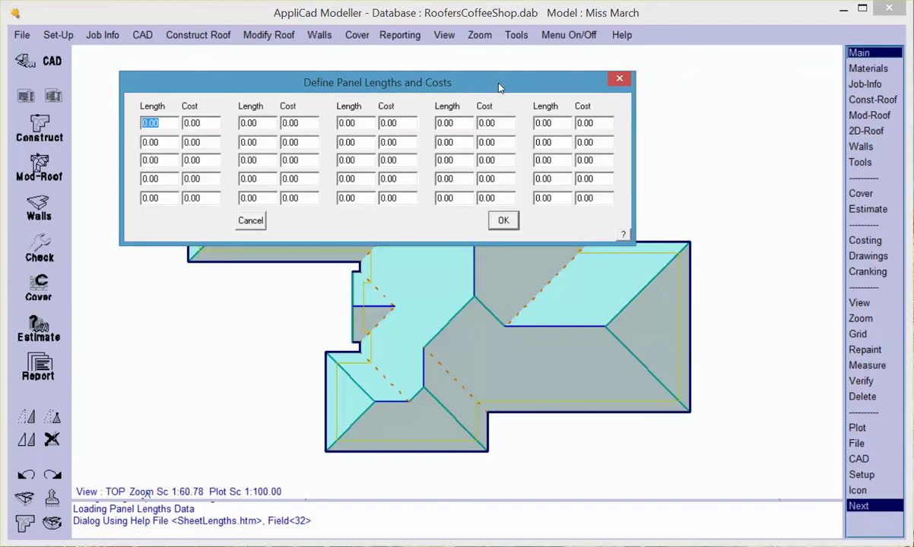
drag(499, 87, 506, 112)
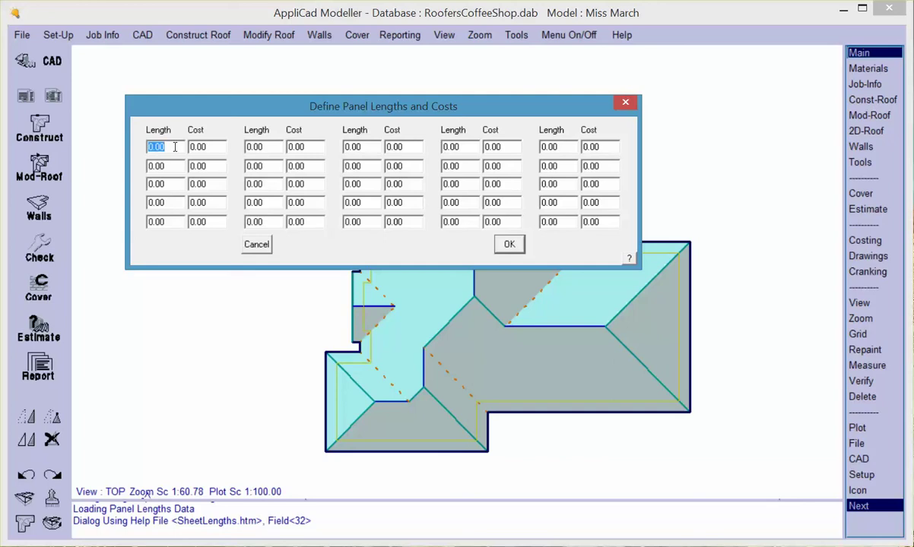
Close the lengths table unchanged and recentre the Define Panels window on record 108 of 108.
click(507, 245)
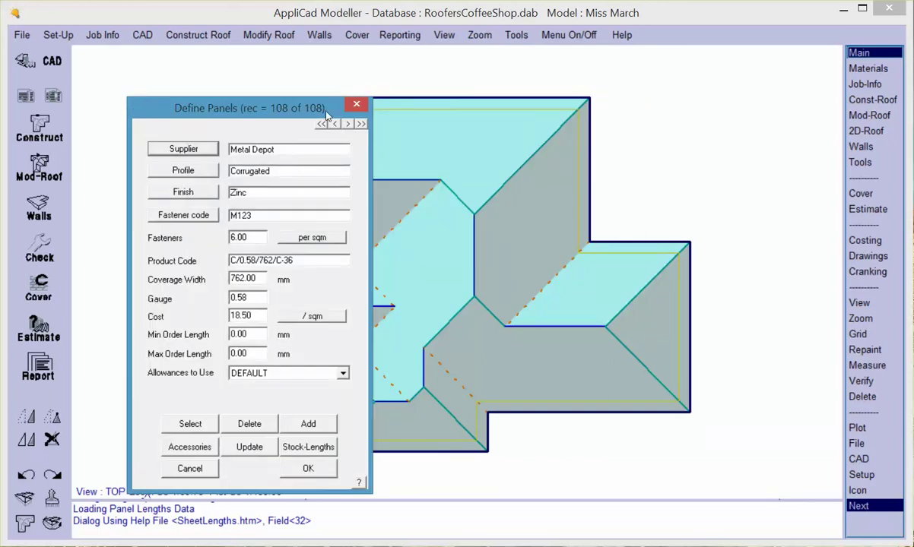
drag(326, 114, 517, 88)
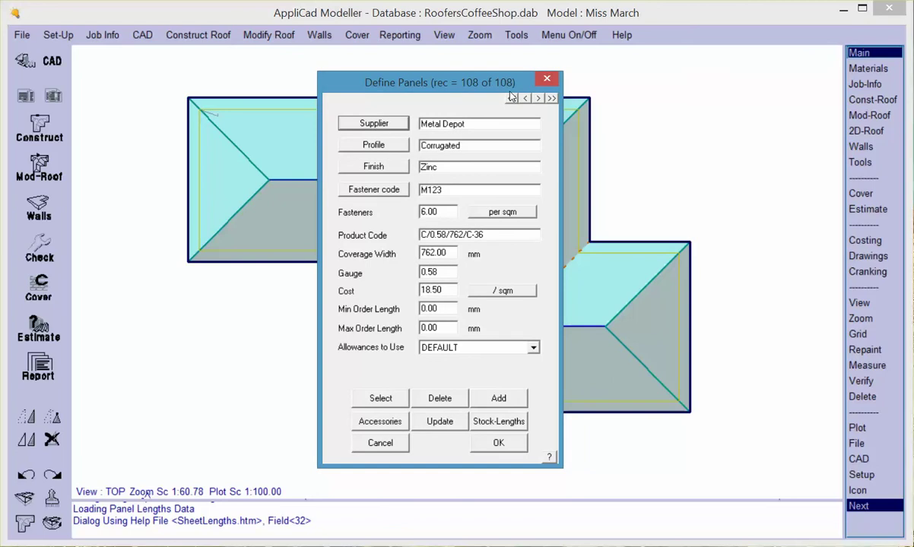